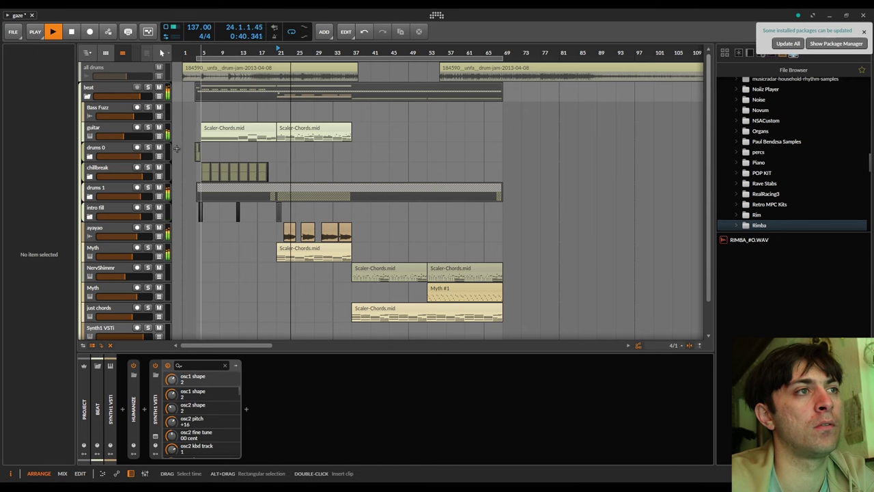
Show the device chain of the ayayao track and open its SpotOn plug-in.
left_click(96, 230)
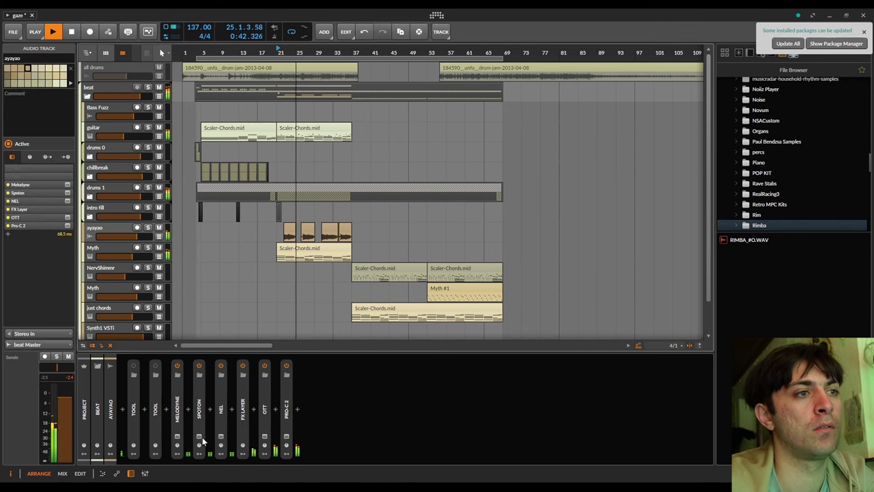
left_click(199, 436)
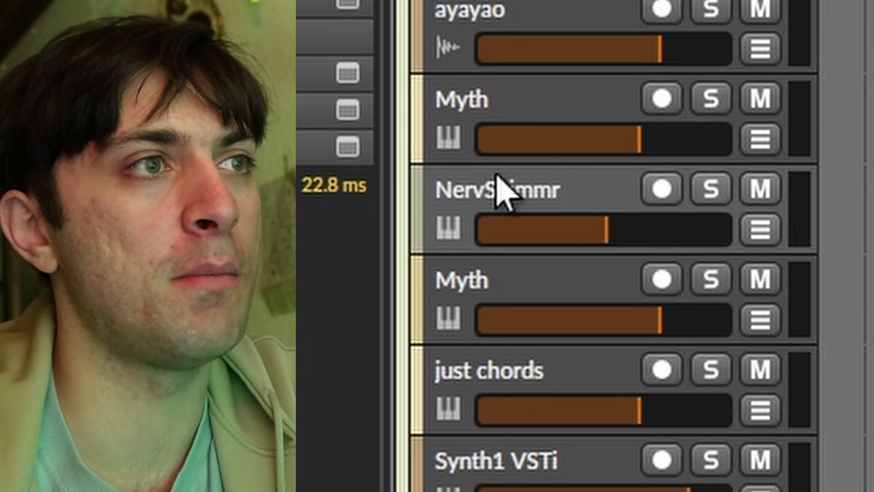
Select the Myth track below ayayao and examine the modulator sources its Myth synth offers, including the MIDI ones, plus its OSC 1 chain.
left_click(478, 107)
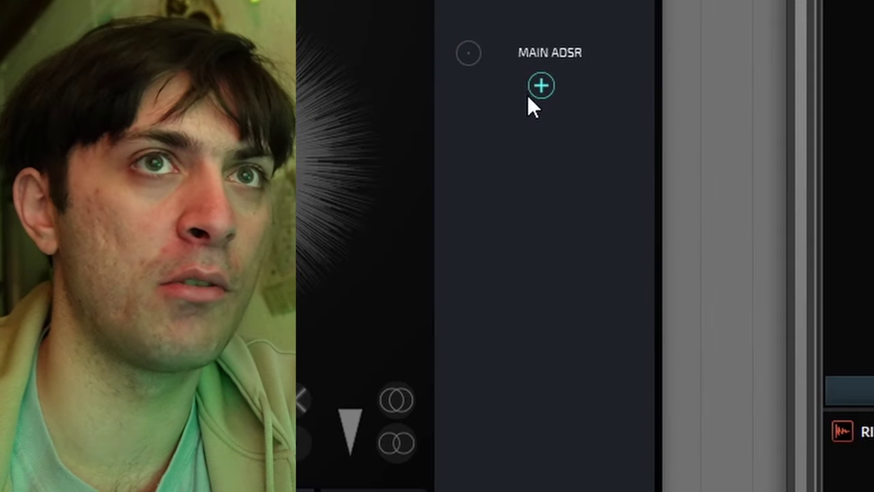
left_click(808, 104)
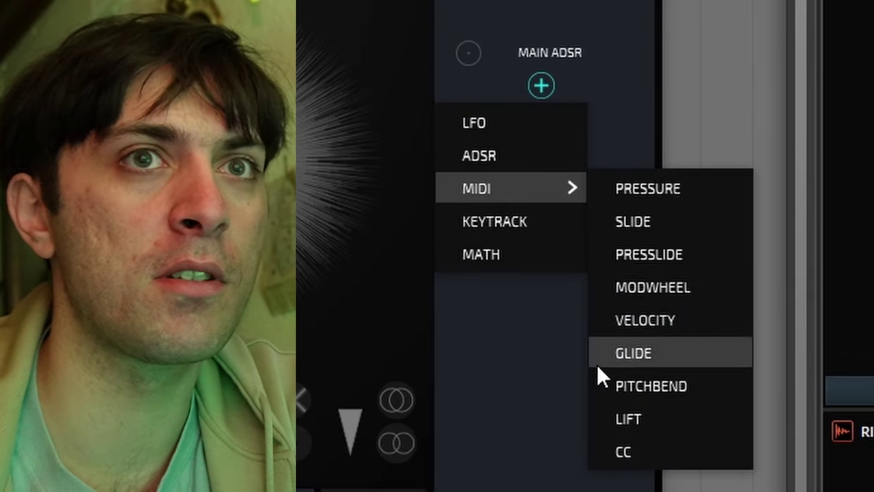
left_click(544, 390)
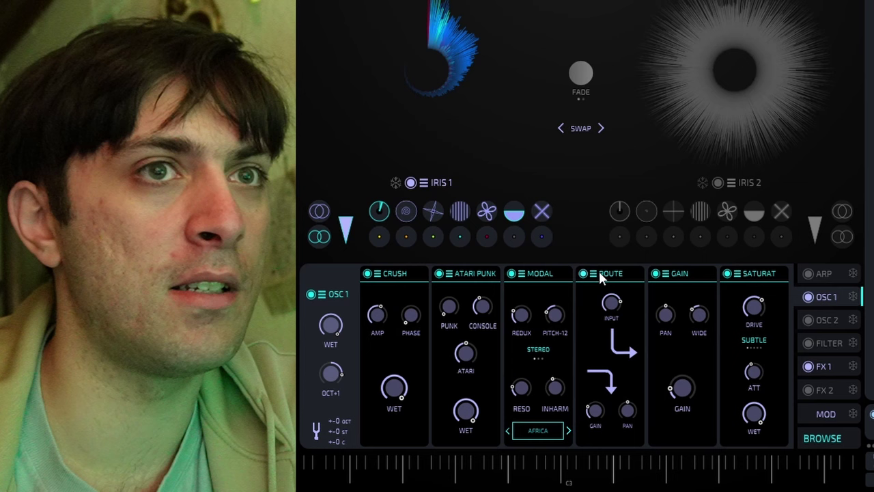
Look through the Myth synth's OSC 2, FILTER, FX 1 and FX 2 sections and close the plug-in window.
left_click(830, 320)
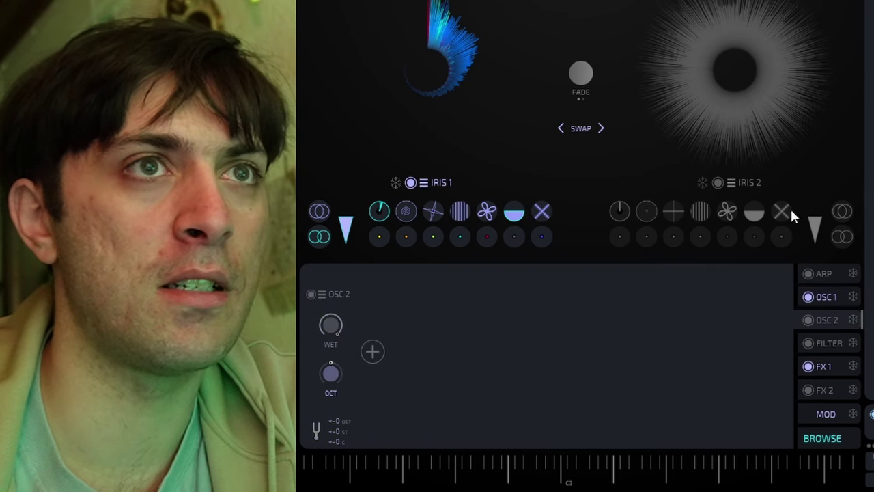
left_click(820, 333)
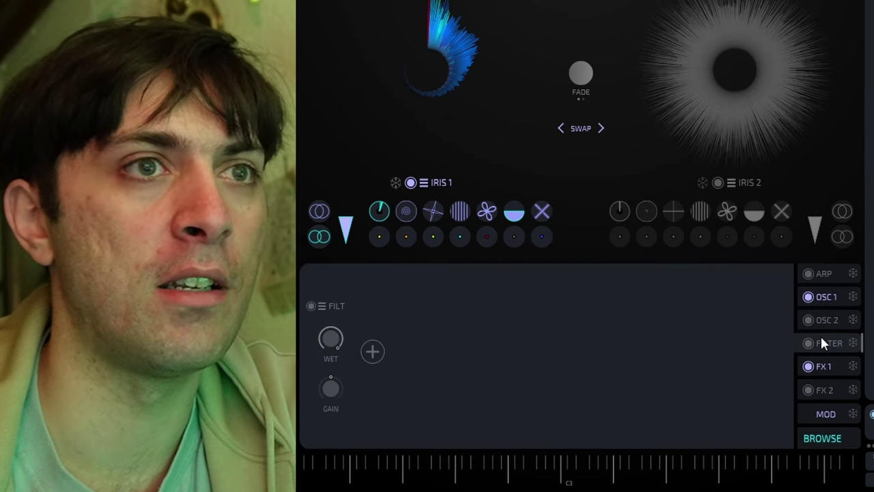
left_click(819, 366)
left_click(827, 380)
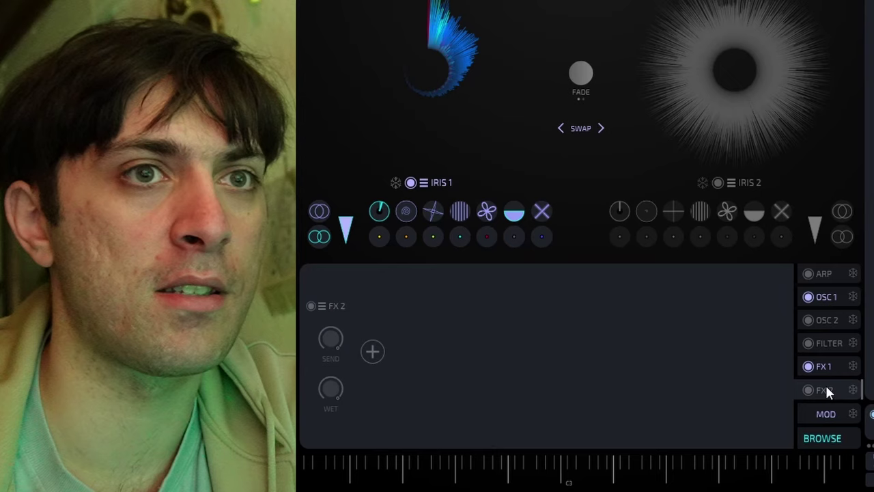
left_click(824, 367)
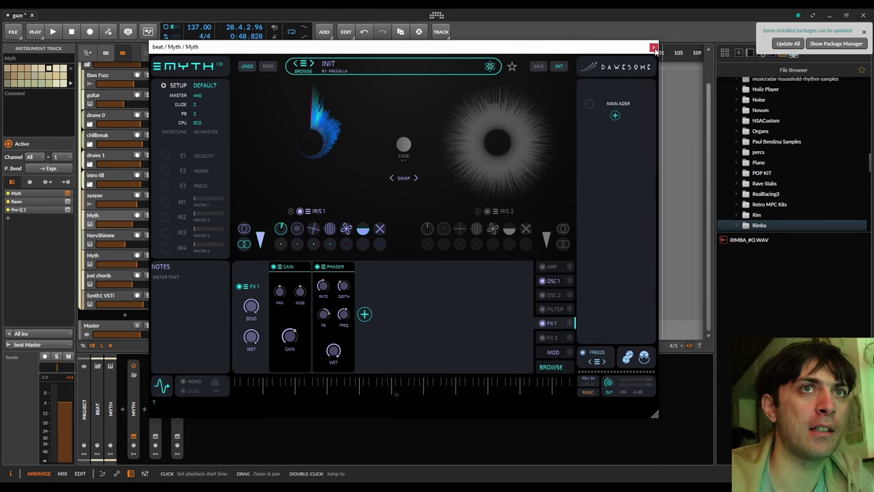
left_click(649, 43)
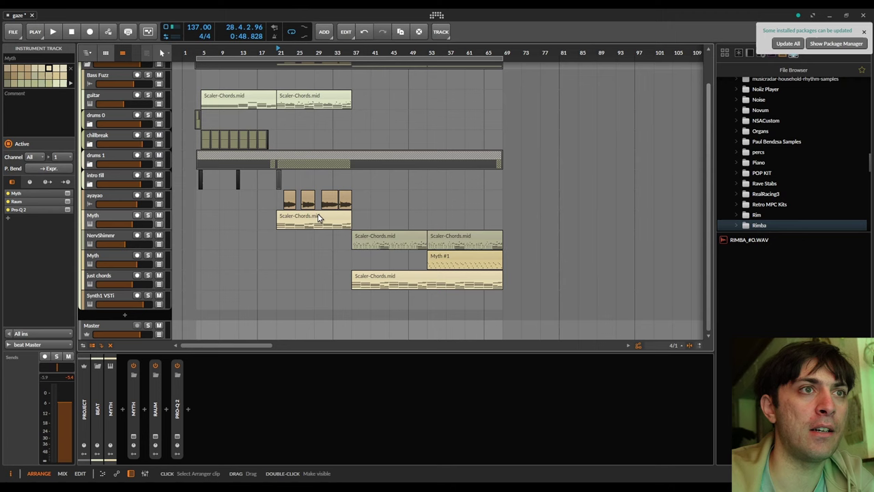
Examine the chord notes of the Myth track's Scaler-Chords.mid clip in the note editor and return to the arrangement.
double_click(376, 235)
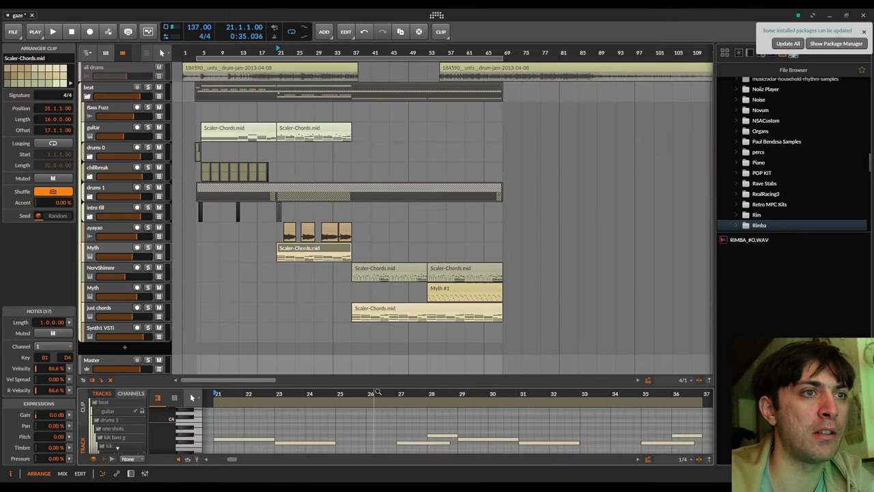
key("alt+3")
scroll(273, 230, "down", 3, "ctrl")
scroll(273, 230, "up", 3, "ctrl")
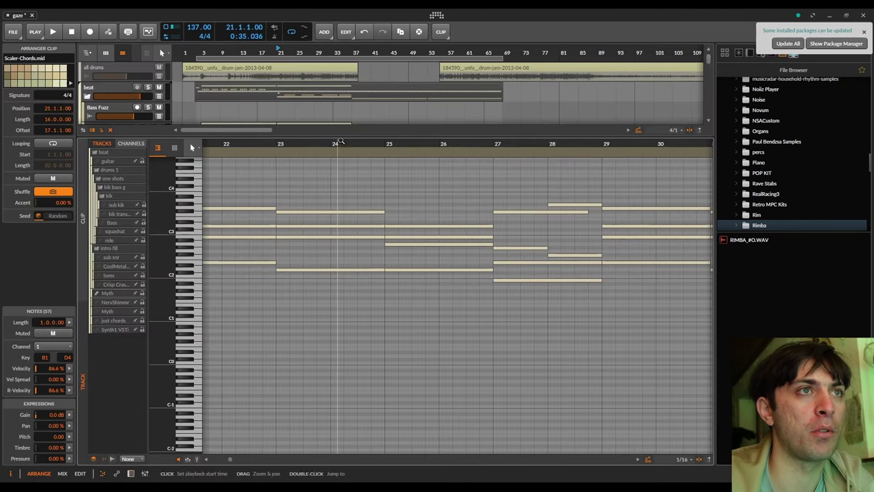
key("alt+1")
Solo the Myth track below ayayao, open its Myth synth window and move it clear of the track list.
left_click(147, 247)
left_click(123, 252)
key("d")
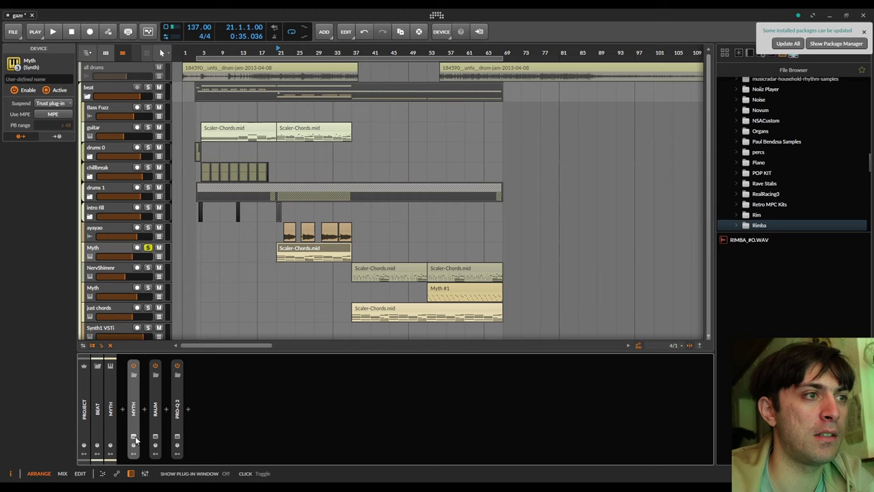
left_click(206, 391)
left_click_drag(238, 51, 372, 73)
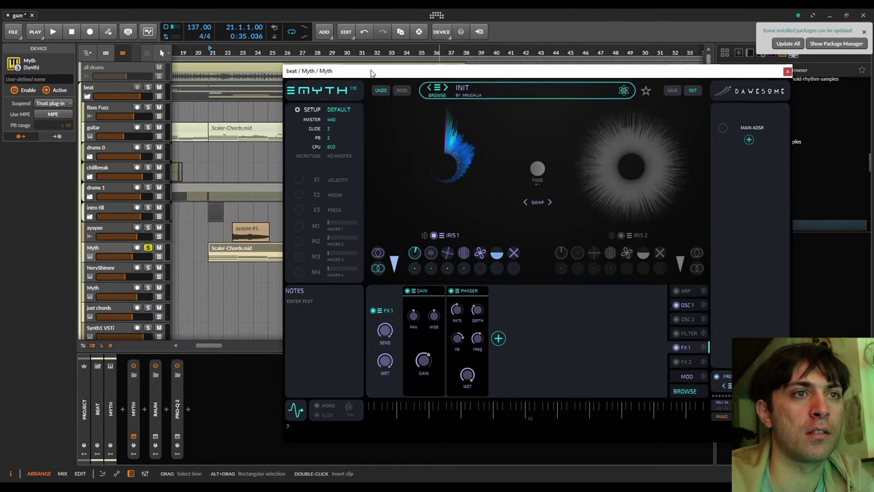
Play back the soloed Myth chords from bar 21 while viewing the synth's OSC 1 modules, and stop playback.
key("space")
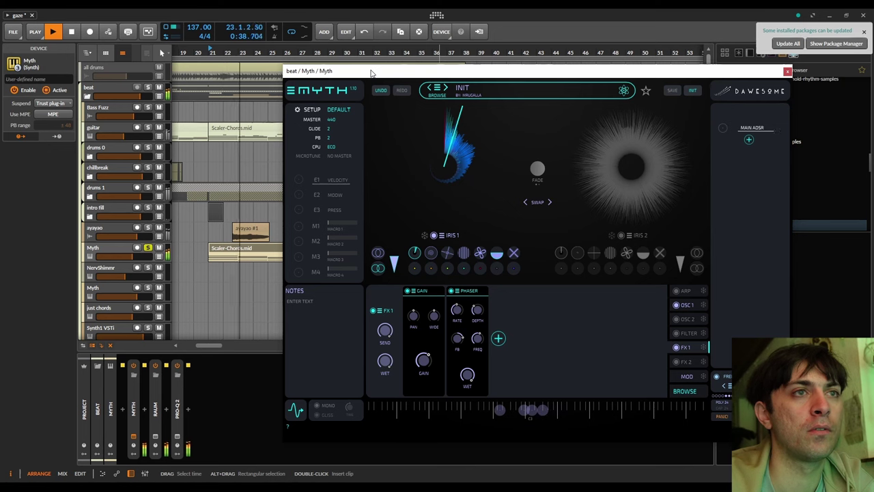
left_click(686, 305)
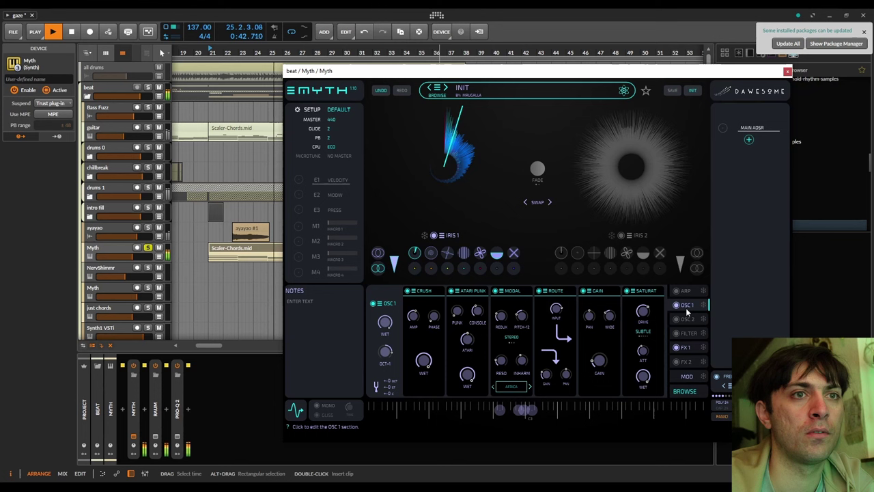
key("space")
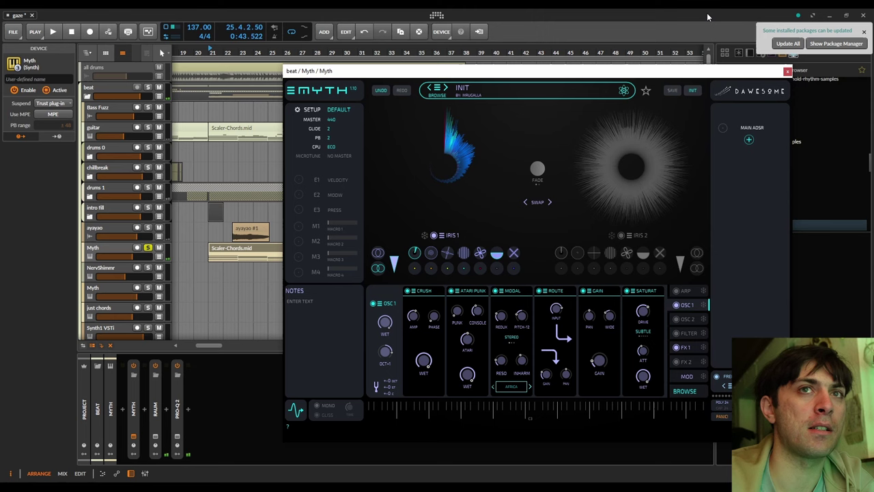
Dismiss the package update notification and close the Myth plug-in window.
left_click(863, 32)
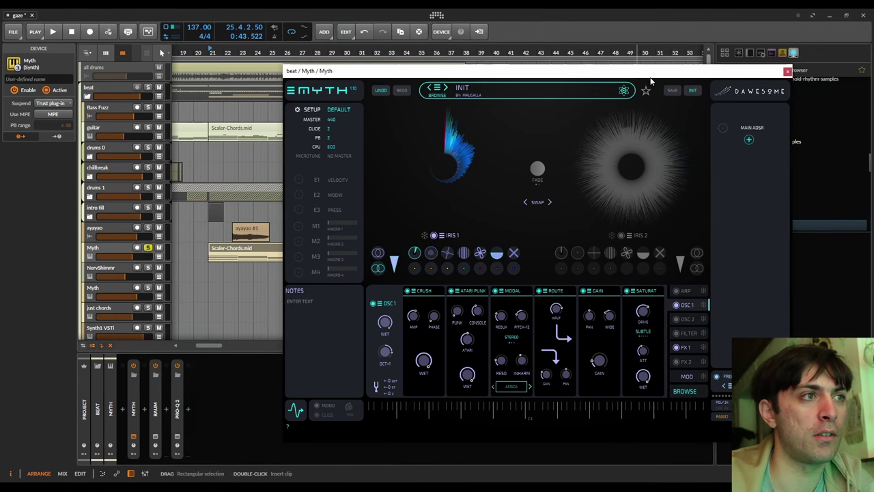
left_click(650, 80)
left_click(786, 71)
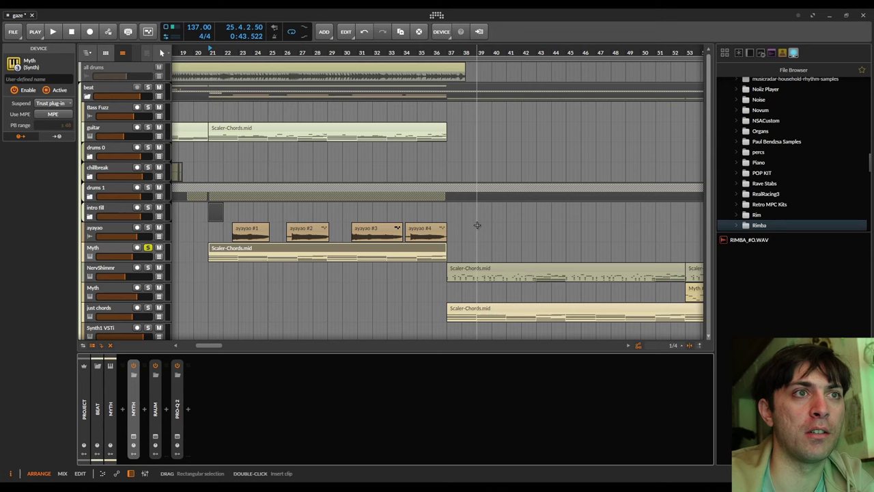
Solo the NervShimmr track, set the playback start to bar 37 and open the track's Myth synth.
left_click(148, 267)
left_click_drag(451, 53, 254, 53)
left_click(253, 52)
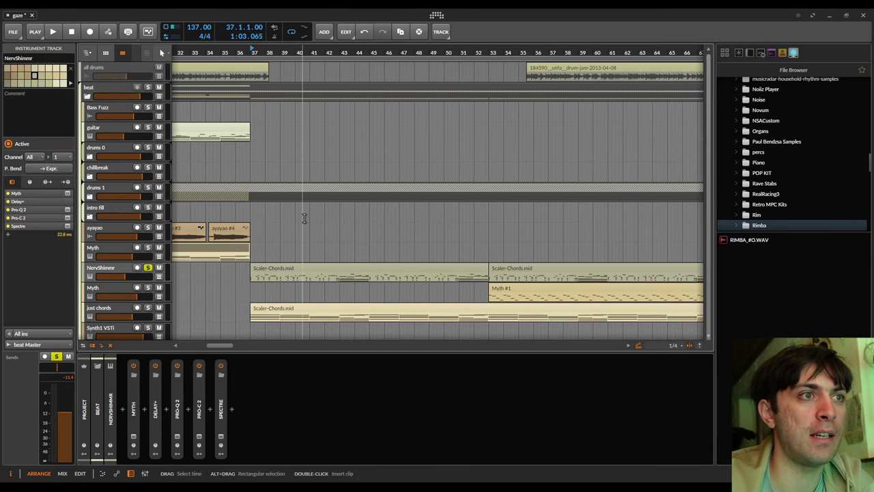
left_click(136, 437)
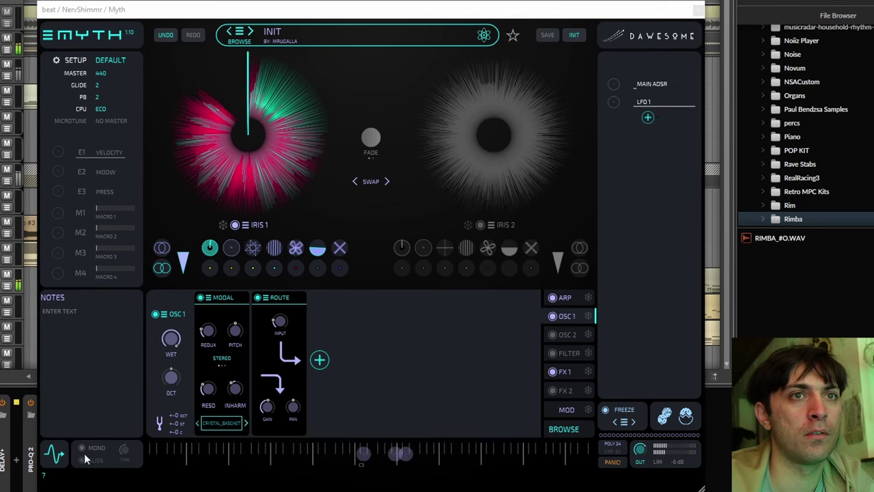
Inspect the NervShimmr synth's ARP chain and the MIDI modules it can add, and return to the OSC 1 chain.
left_click(568, 299)
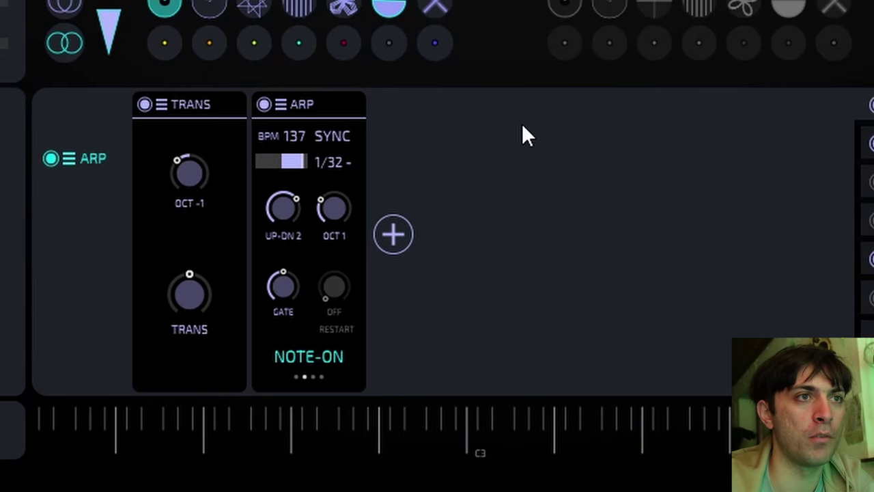
left_click(396, 237)
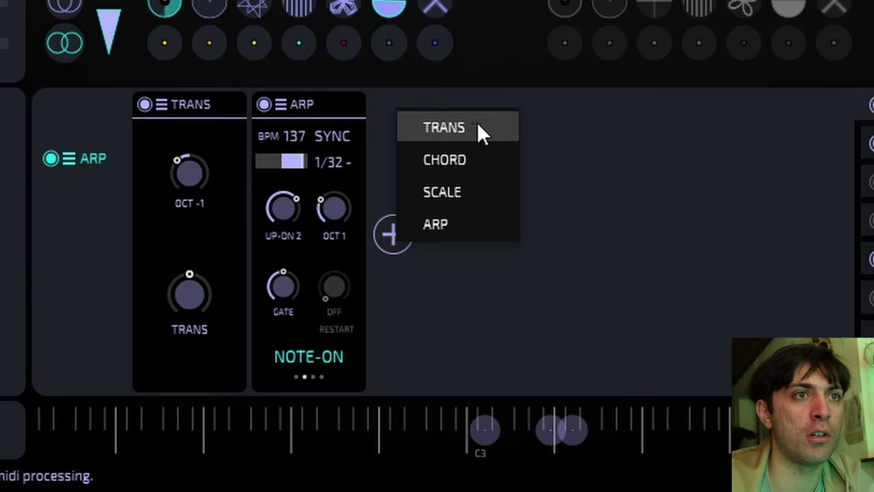
left_click(592, 166)
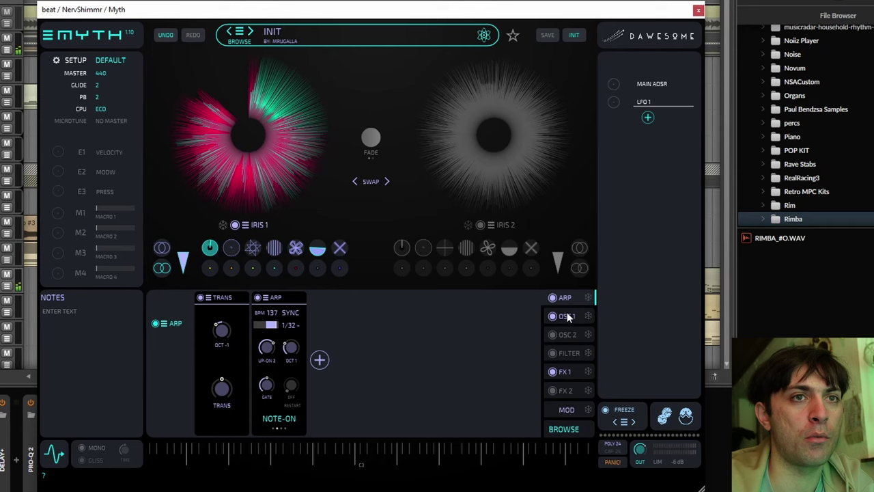
left_click(568, 316)
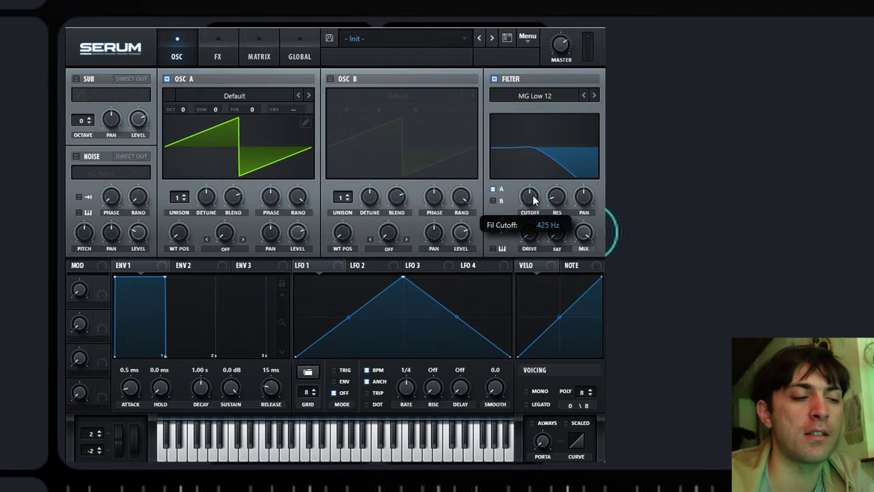
In Serum, assign the Note source to the filter cutoff and choose a Band filter type.
left_click_drag(526, 195, 527, 199)
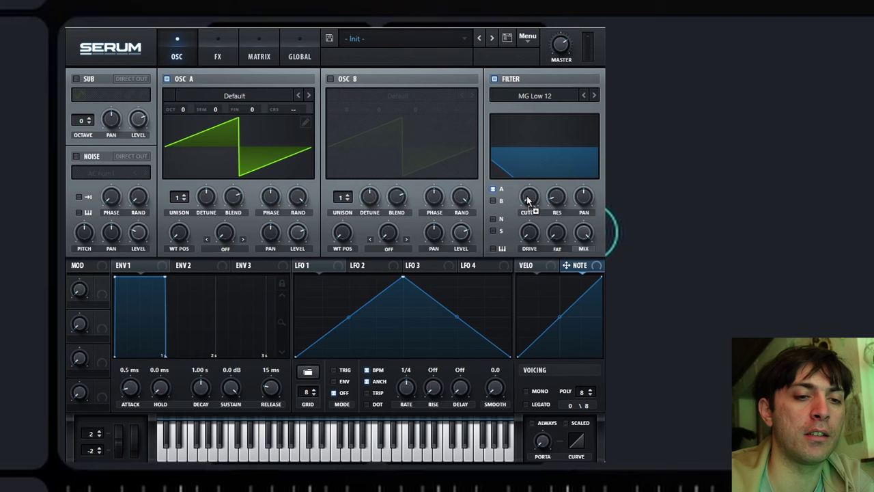
left_click(534, 96)
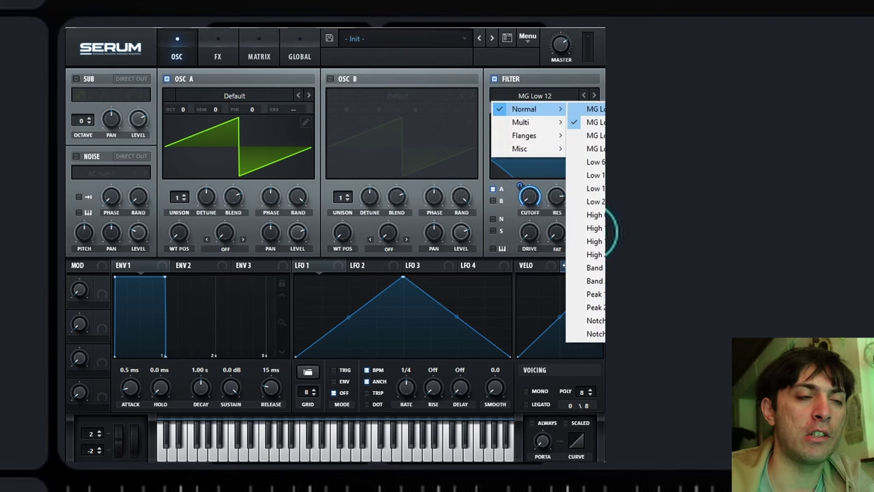
left_click(595, 280)
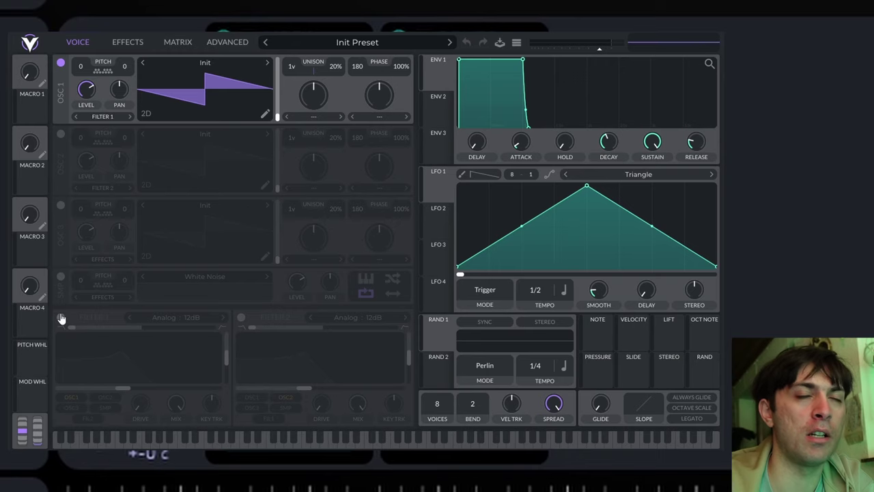
Switch to Vital and turn on Filter 1.
left_click(61, 318)
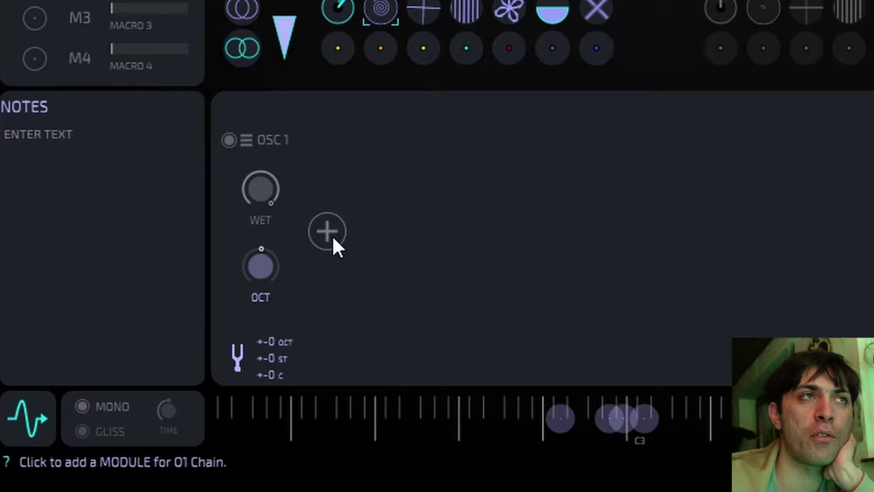
In Myth, add a MODAL filter module to the empty OSC 1 chain, raise its Redux slightly and set Pitch to +12.
left_click(329, 234)
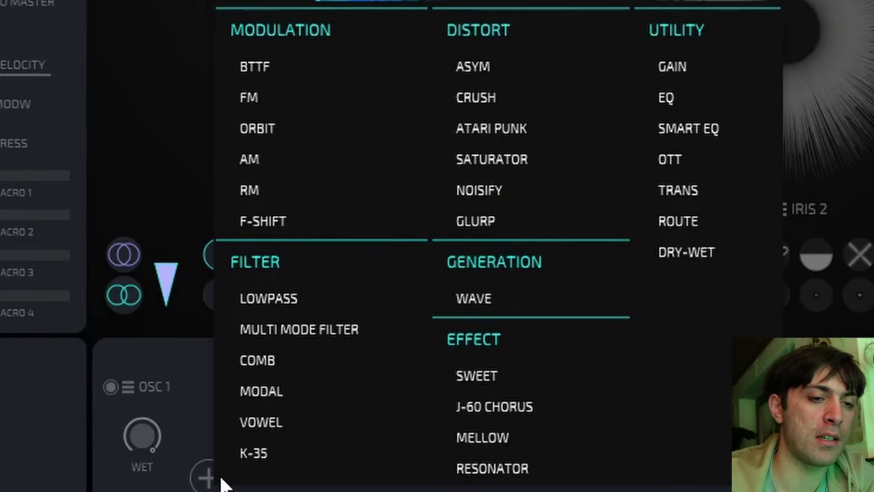
left_click(270, 391)
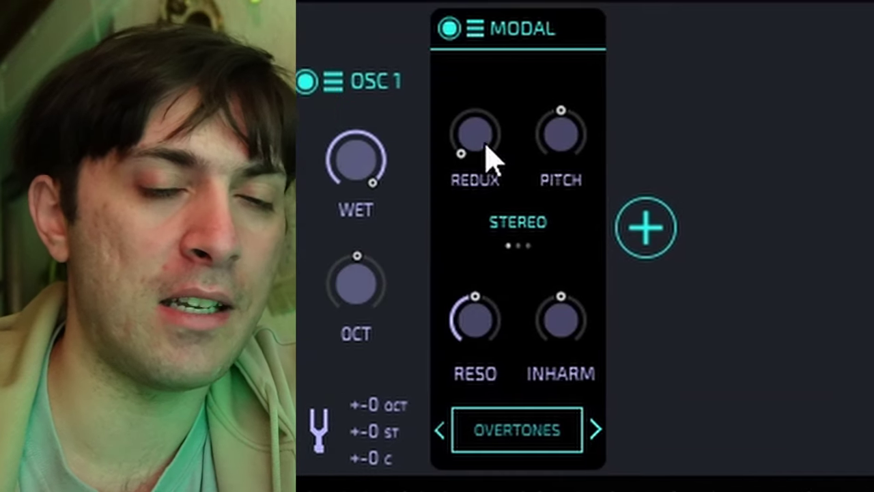
left_click_drag(487, 157, 500, 146)
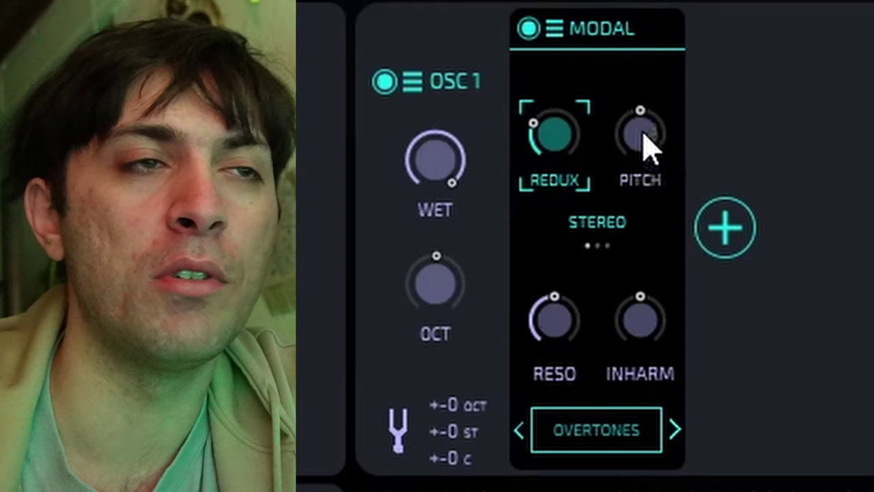
left_click_drag(645, 140, 645, 27)
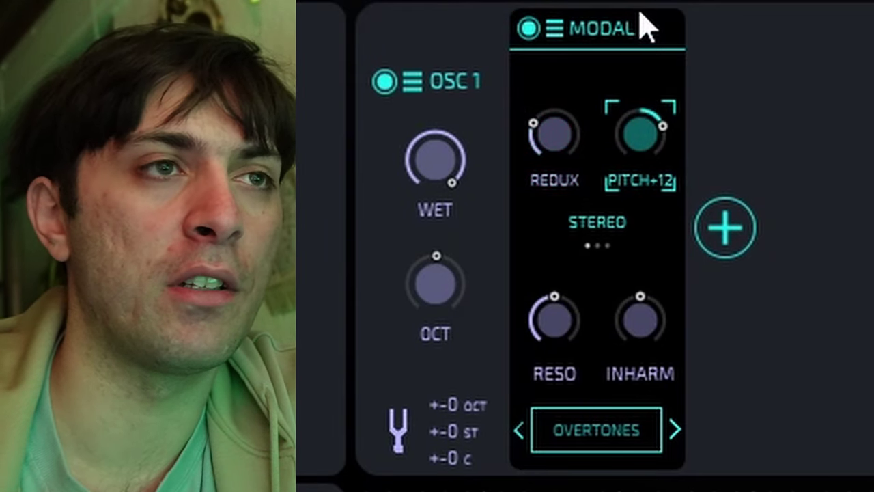
Raise the MODAL module's Inharm, lower its Reso and switch from OVERTONES to the preceding resonance model.
left_click_drag(644, 318, 655, 164)
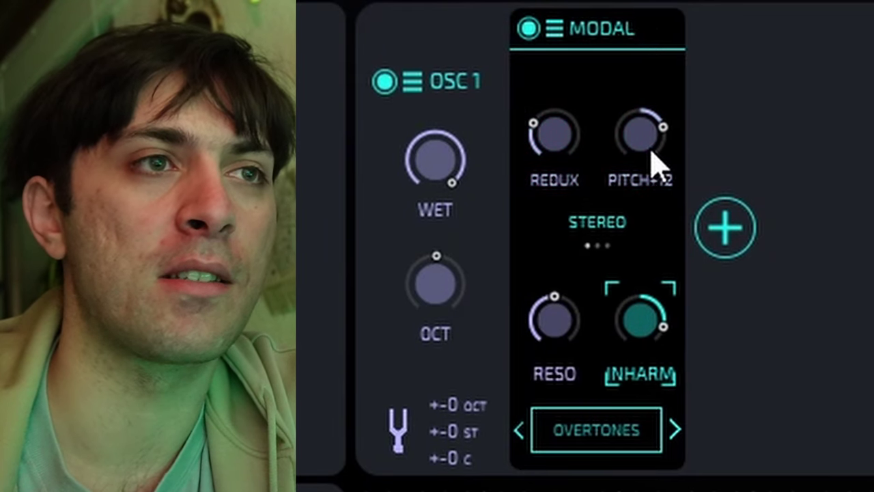
left_click_drag(573, 302, 570, 403)
left_click(519, 430)
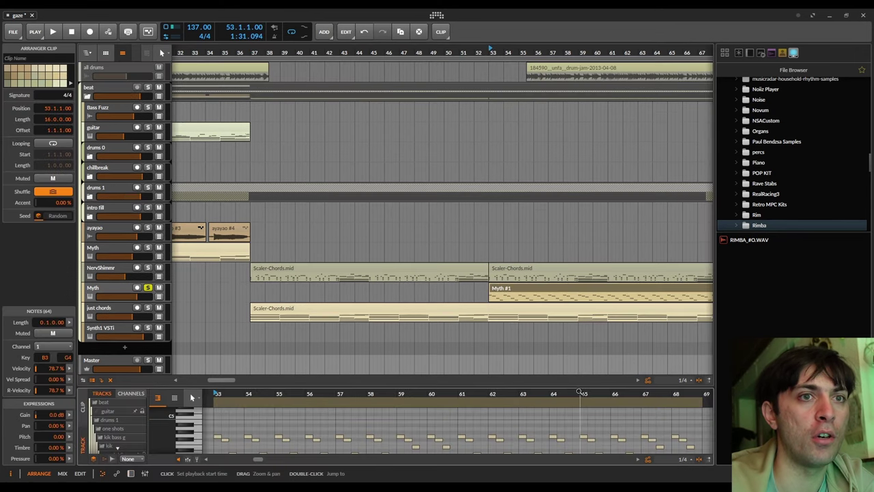
Solo the track holding the Myth #1 clip during playback from bar 53 and open its Myth synth.
left_click_drag(579, 369, 581, 456)
key("space")
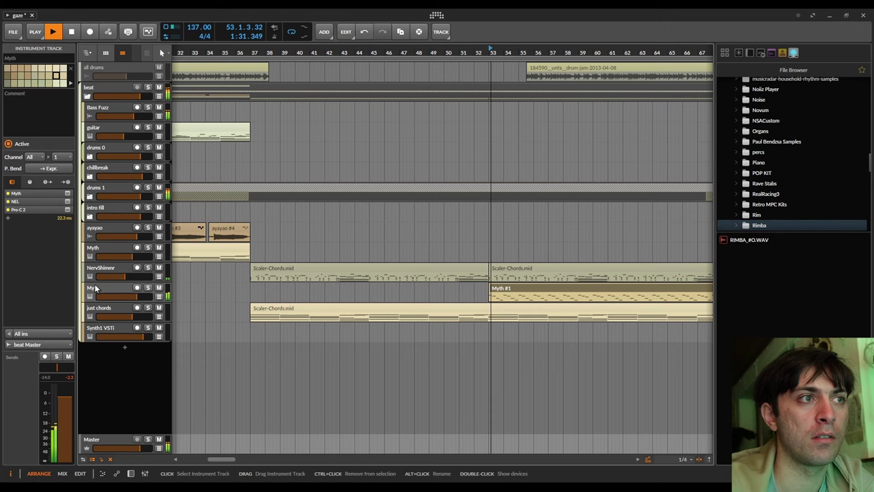
double_click(96, 289)
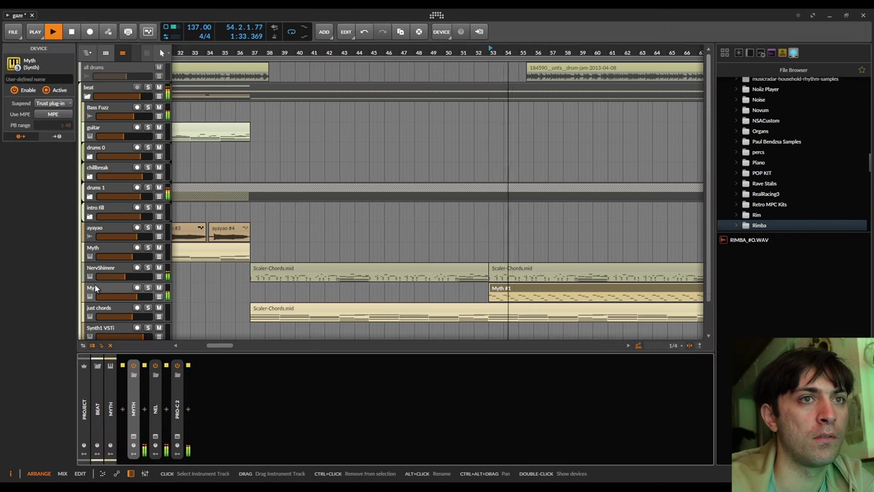
left_click(147, 288)
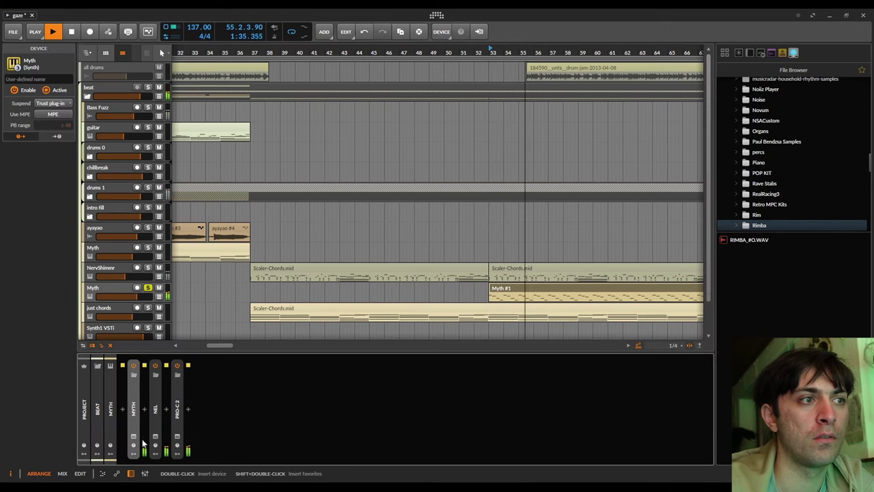
left_click(133, 375)
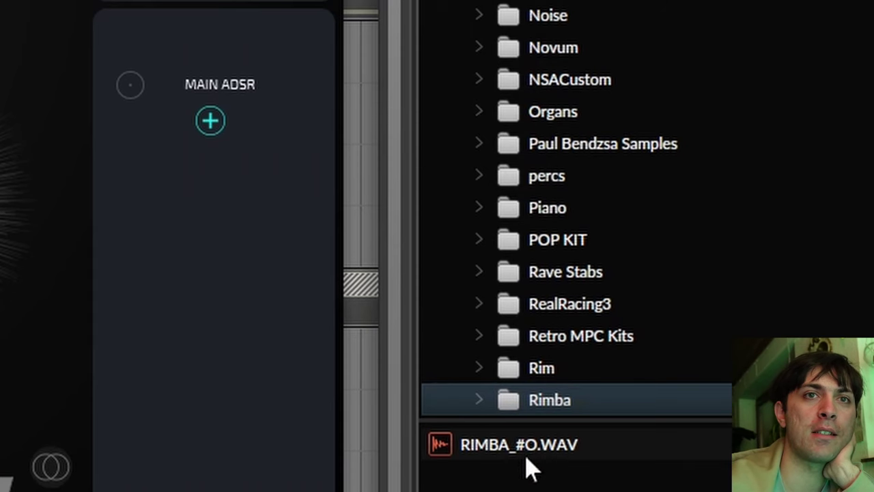
Load RIMBA_#O.WAV into IRIS 2 for re-synthesis and slightly raise the first IRIS 2 transformer.
left_click(540, 459)
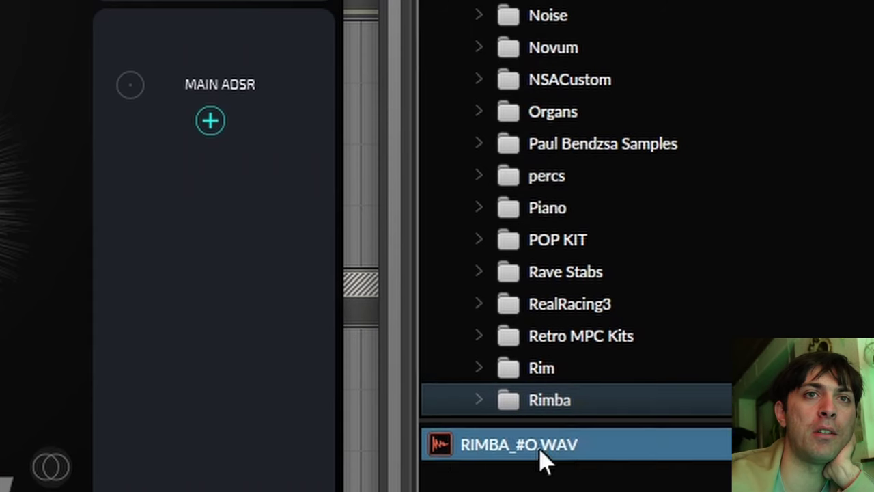
left_click_drag(541, 459, 579, 239)
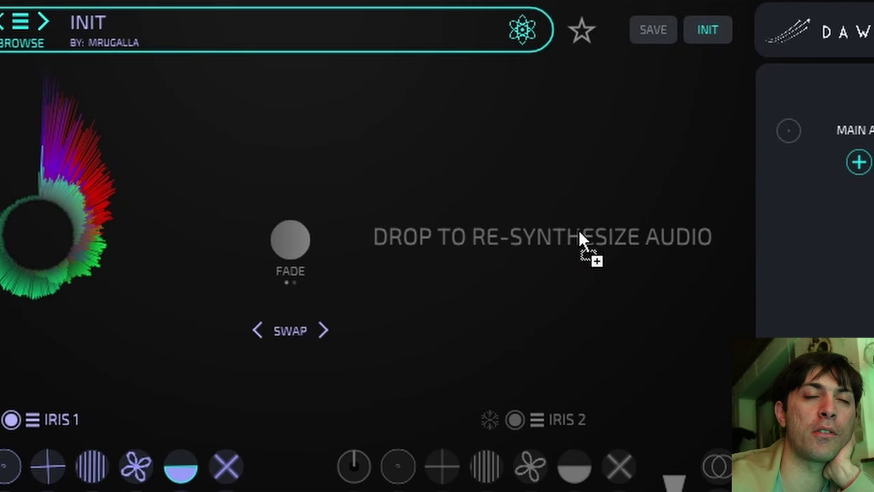
left_click_drag(578, 232, 579, 234)
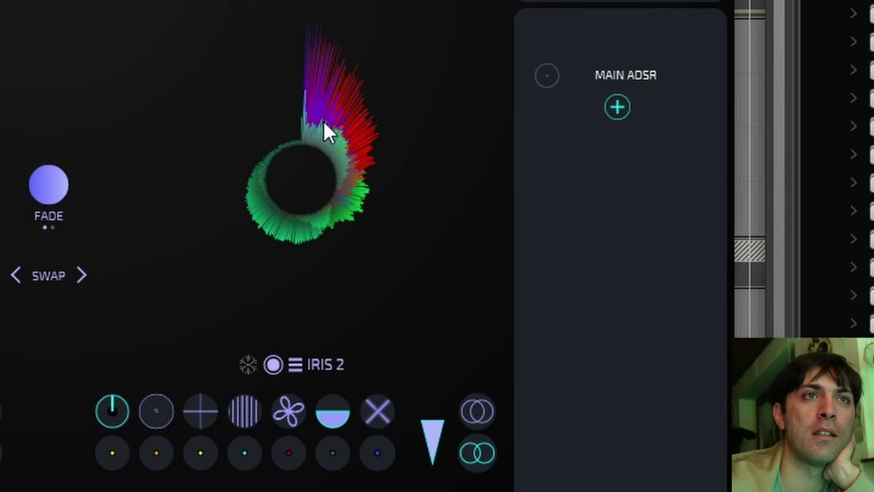
left_click(125, 406)
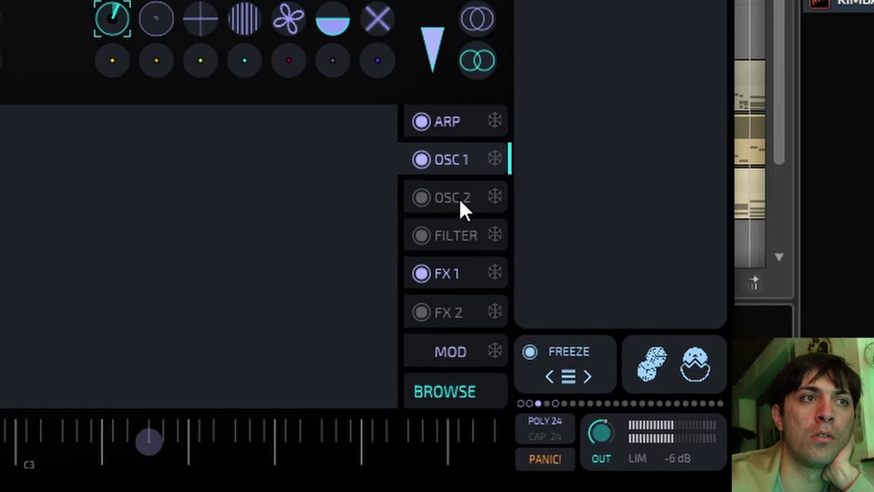
Show the OSC 2 chain and try different octave transpositions for it, including OCT+2.
left_click(408, 200)
left_click(226, 285)
key("Up")
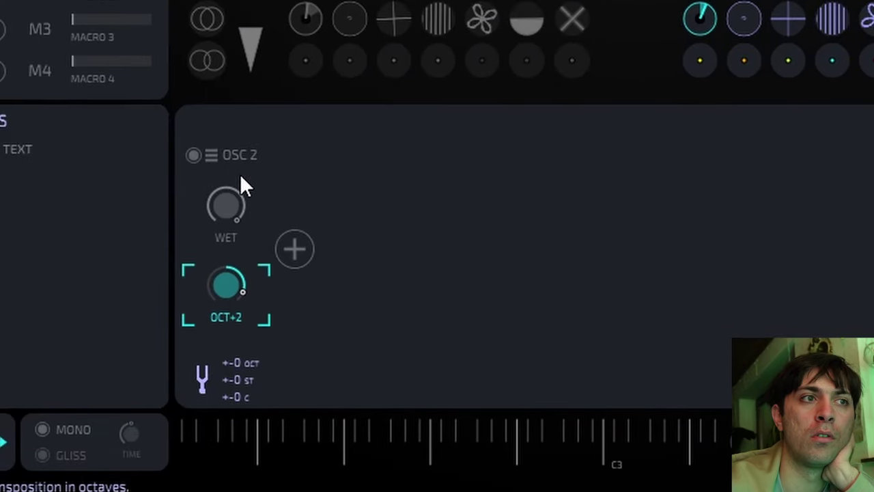
key("Down")
key("Down")
key("Down")
key("Down")
left_click_drag(225, 292, 224, 127)
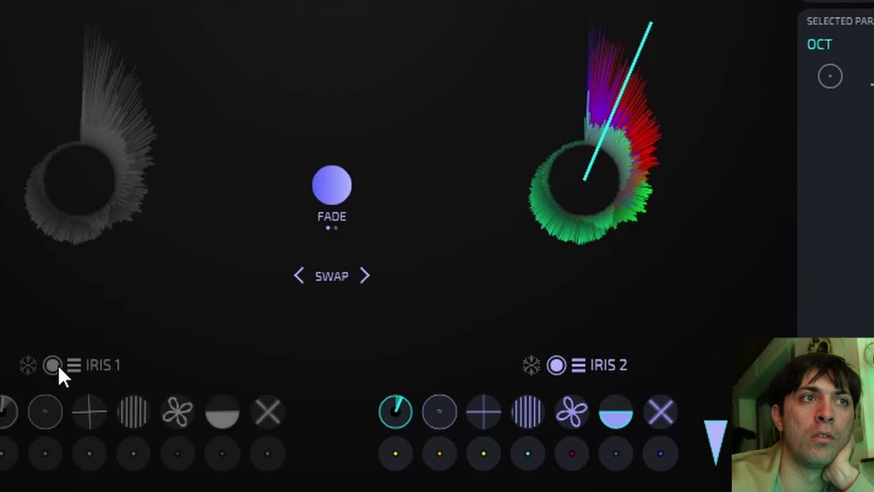
Turn on IRIS 1, then adjust the IRIS 2 transformers in turn, from the first through the half-circle one.
left_click(87, 364)
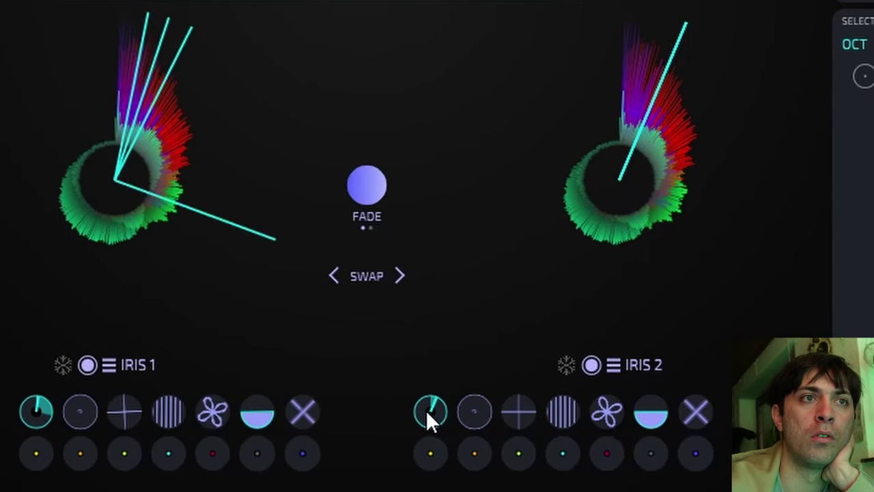
mouse_move(426, 409)
left_mouse_down()
mouse_move(443, 395)
mouse_move(441, 414)
left_mouse_up()
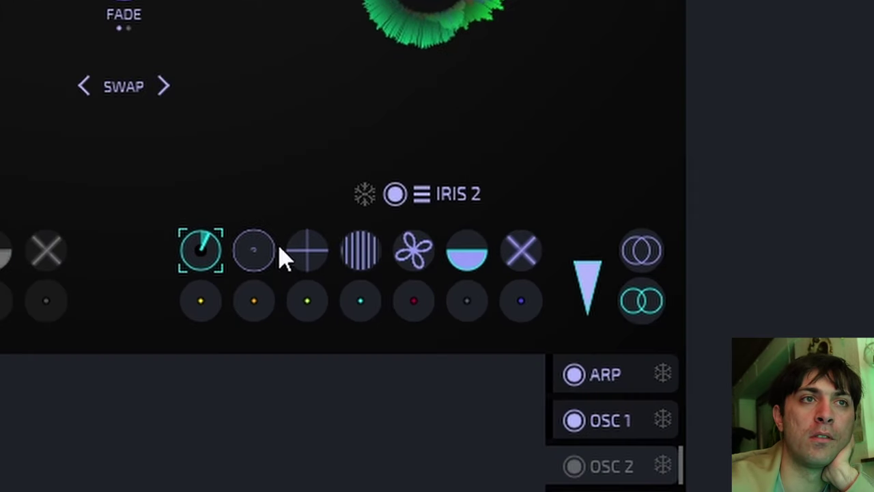
left_click(275, 250)
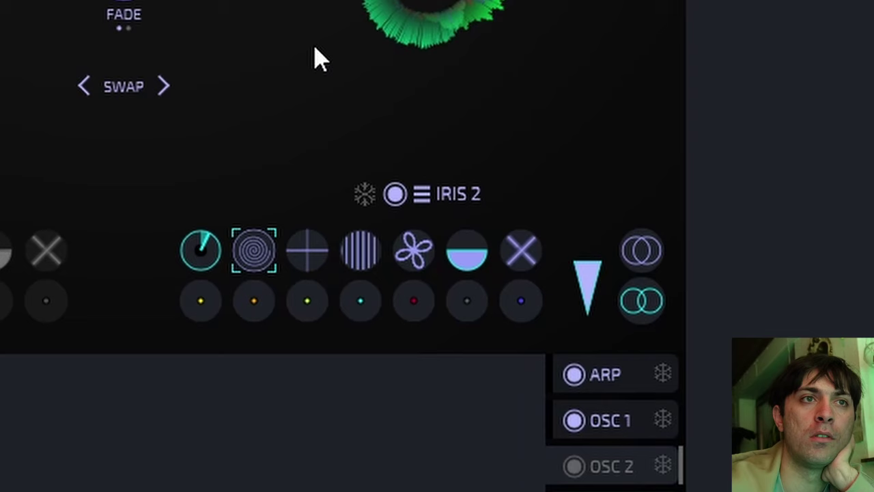
left_click(308, 273)
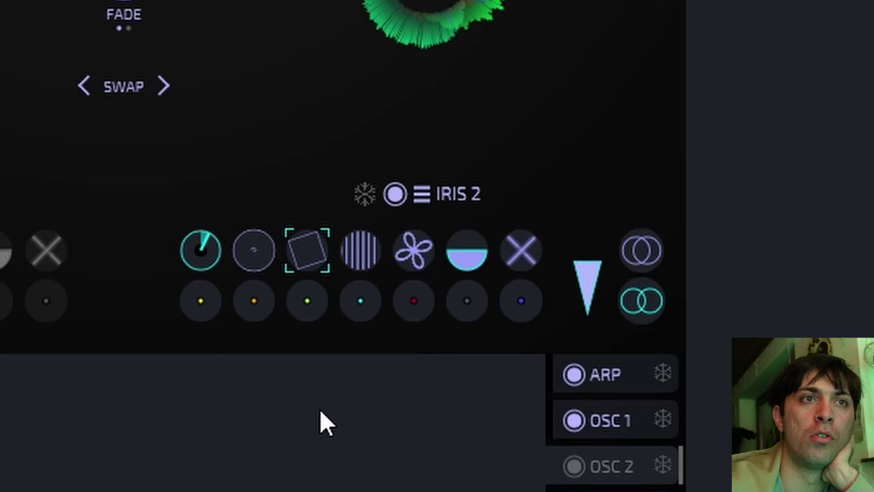
left_click(375, 254)
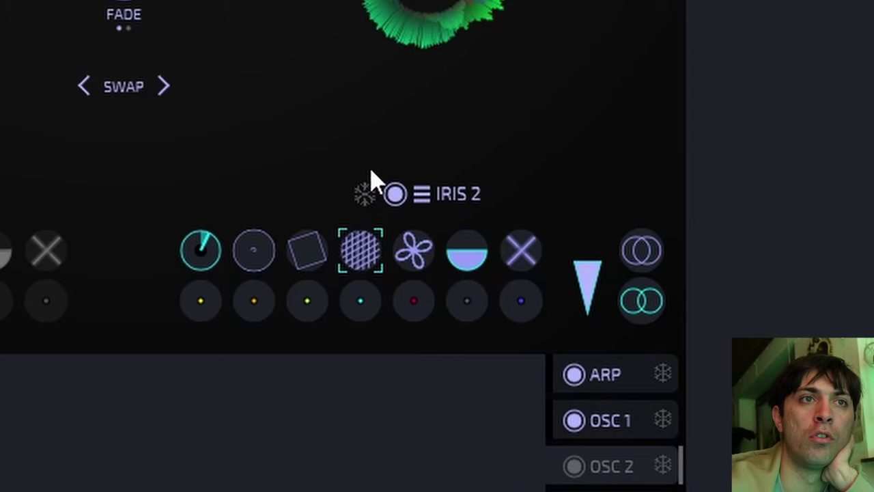
left_click(418, 254)
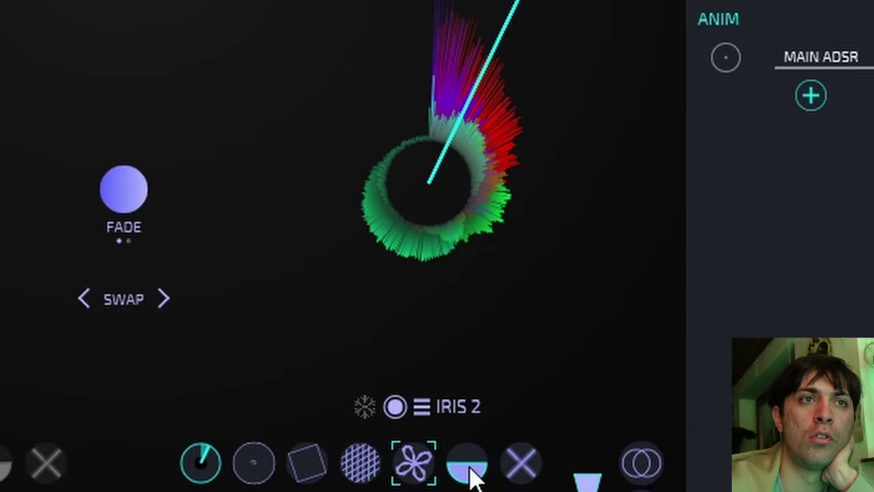
left_click(467, 251)
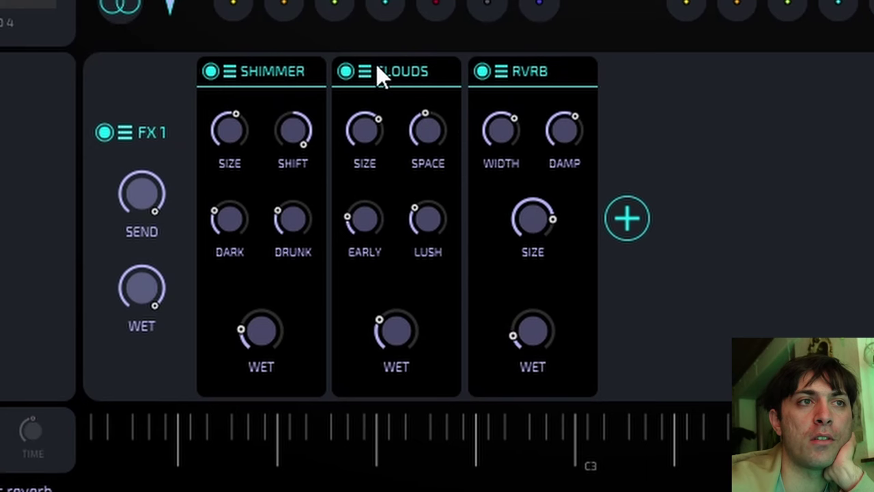
Examine the modules that can be added to the FX 1 chain, then compare the OSC 1 and OSC 2 chains.
left_click(629, 223)
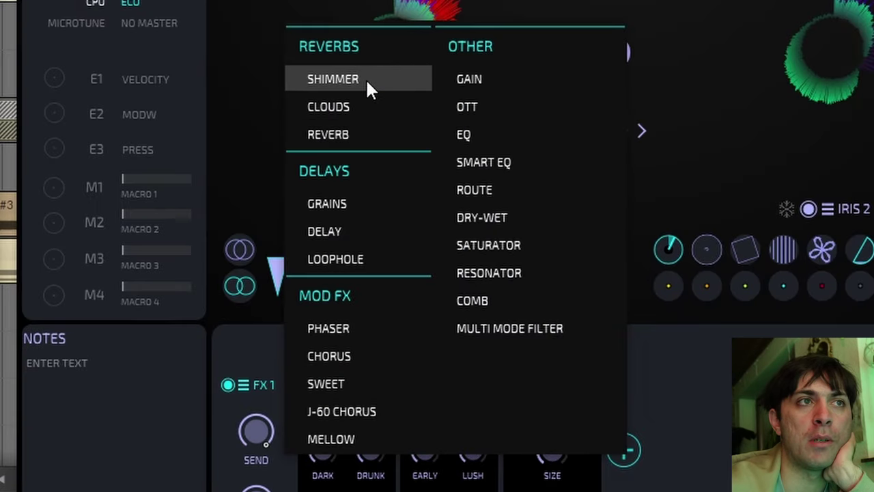
left_click(591, 299)
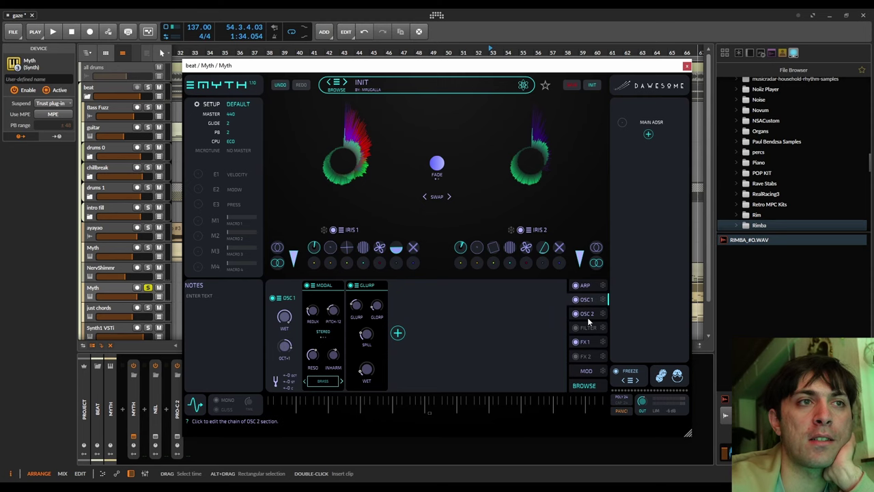
left_click(587, 314)
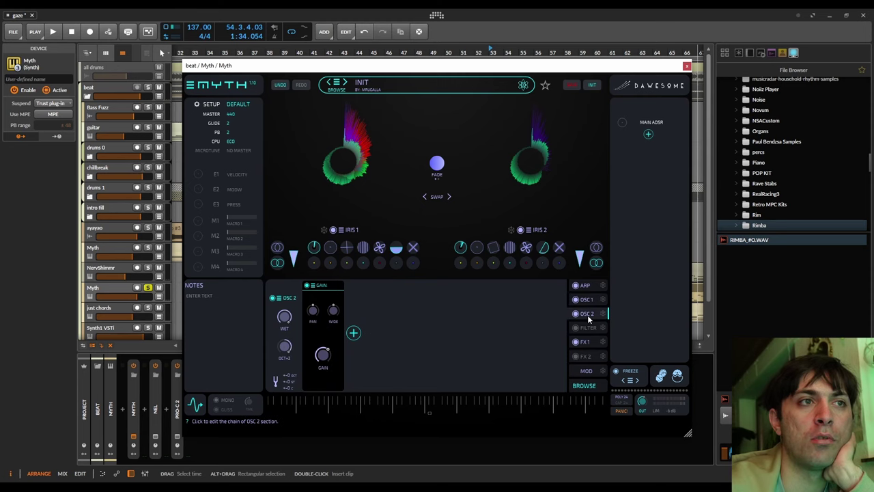
left_click(588, 299)
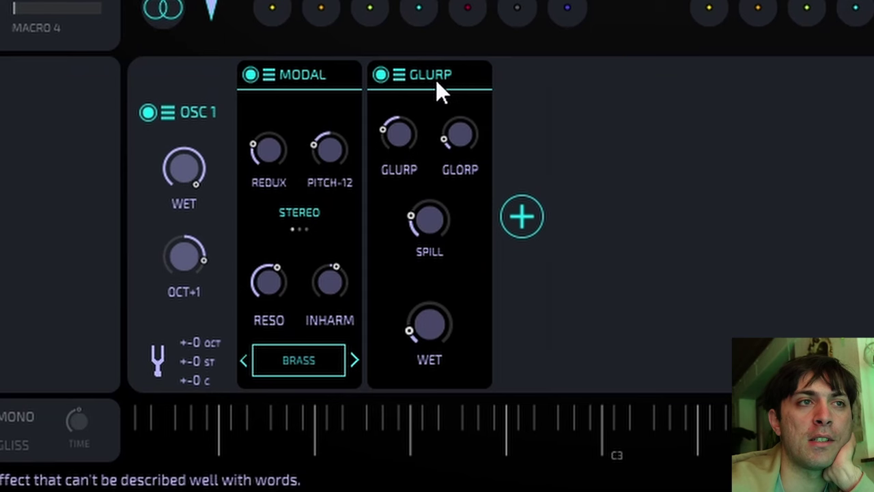
Remove the module with the PUNK and CONSOLE controls, placed after GLURP, from the OSC 1 chain.
mouse_move(396, 146)
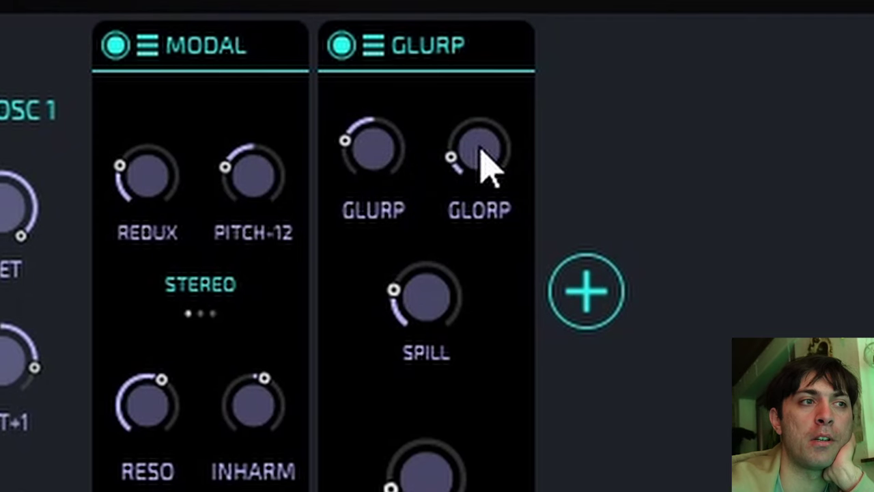
mouse_move(486, 164)
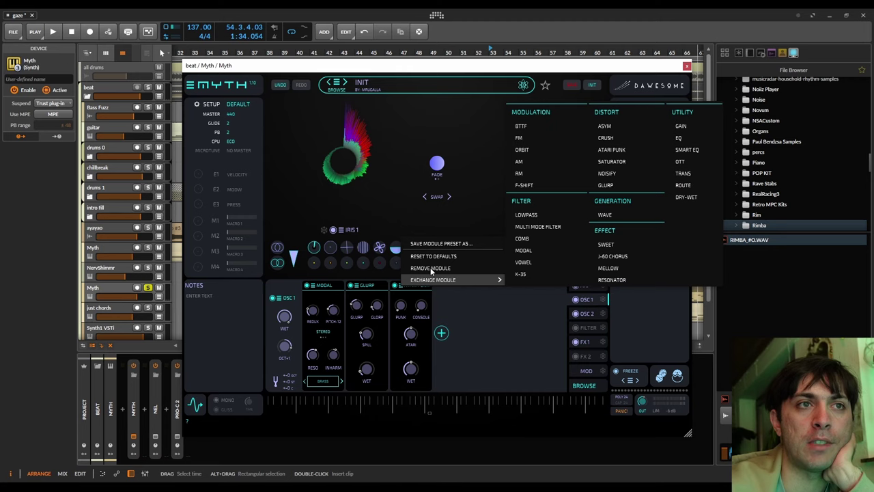
left_click(424, 271)
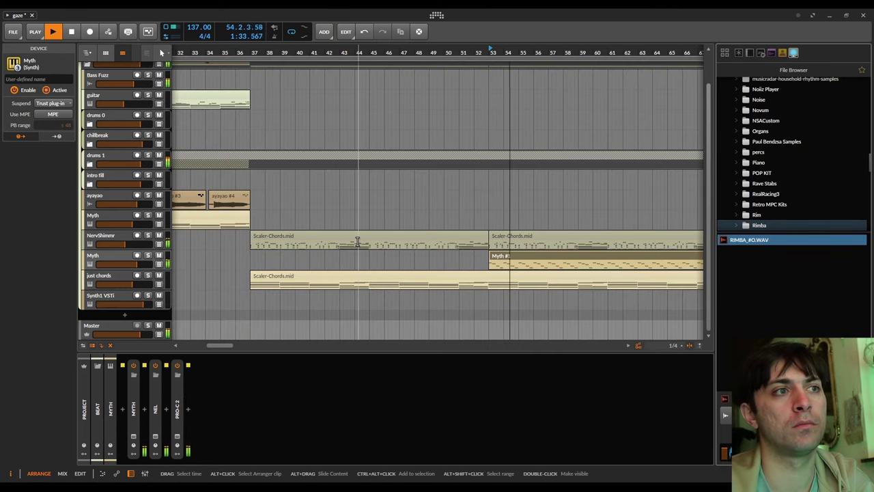
Move the start of the arranger's loop region to bar 21 so that it spans 48 bars.
scroll(356, 244, "down", 5)
scroll(356, 243, "right", 2)
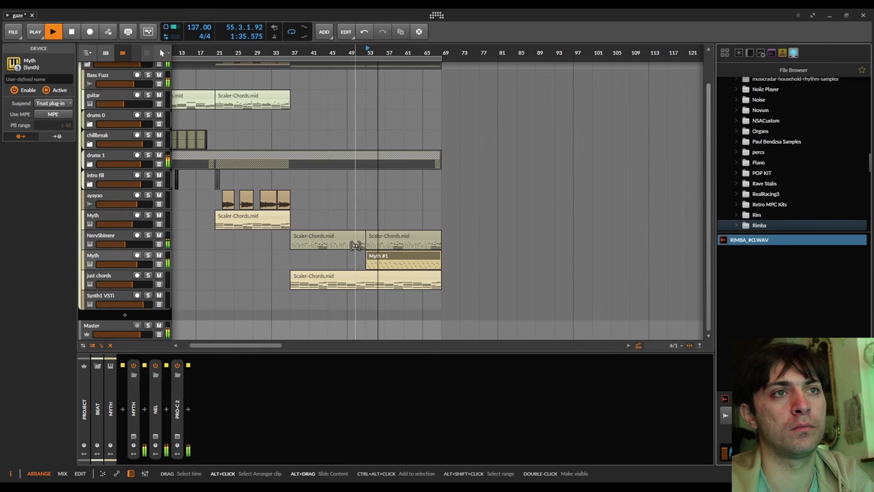
scroll(355, 245, "up", 2)
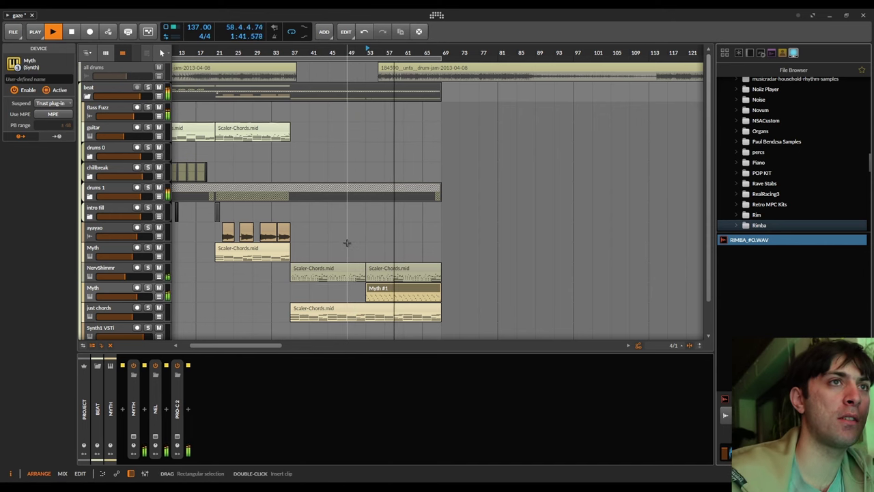
scroll(351, 243, "left", 4)
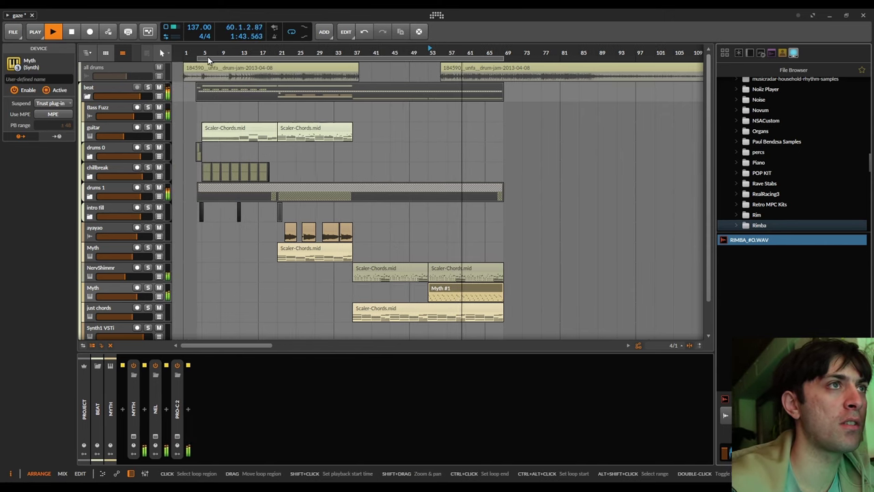
left_click_drag(199, 58, 280, 58)
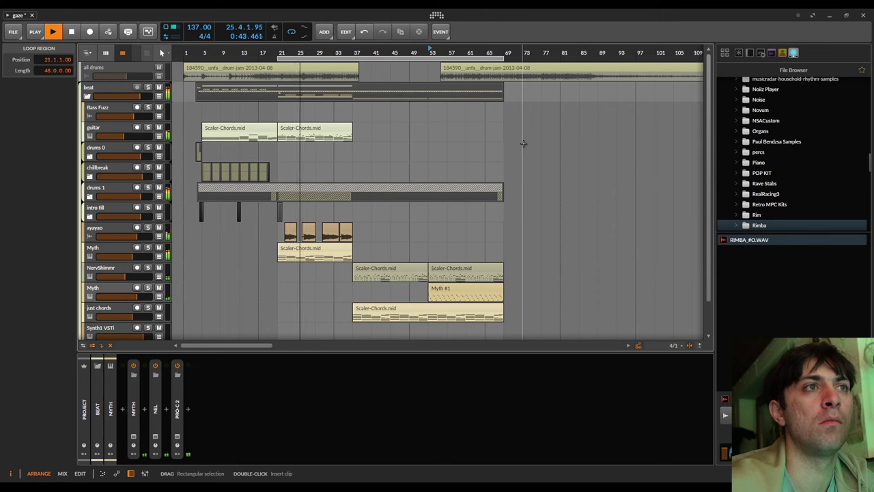
Stop playback and open the Myth plug-in window.
key("space")
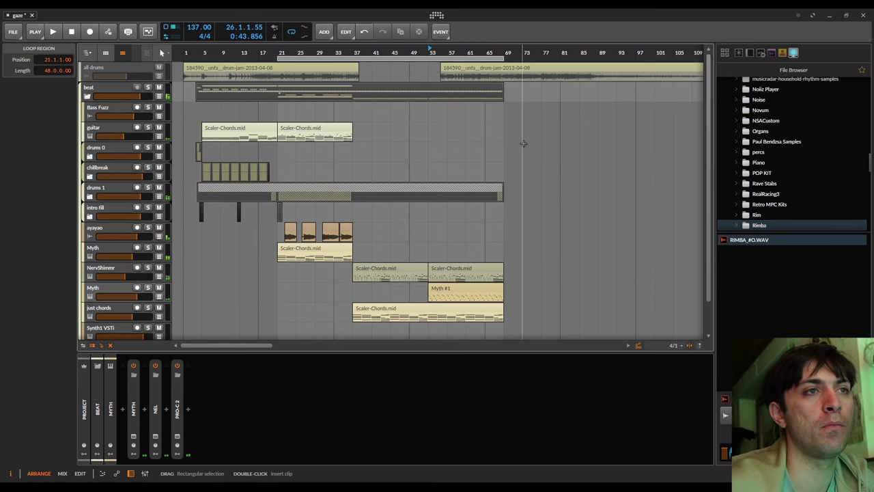
left_click(134, 436)
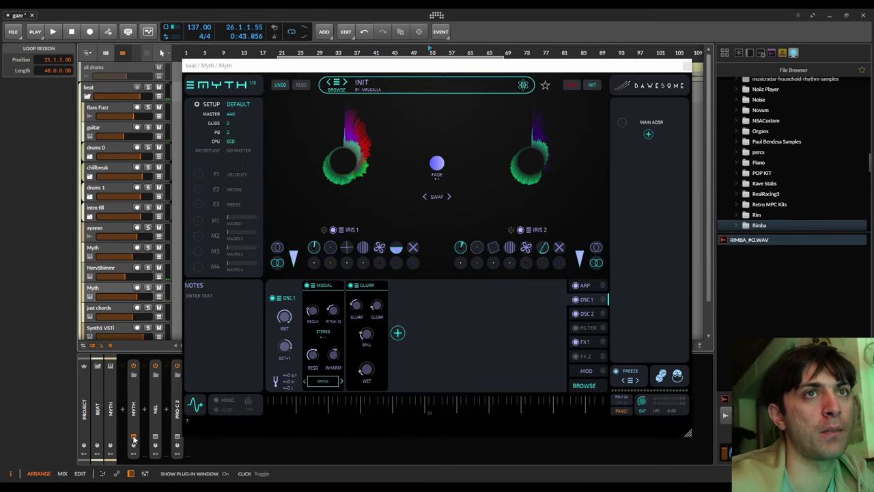